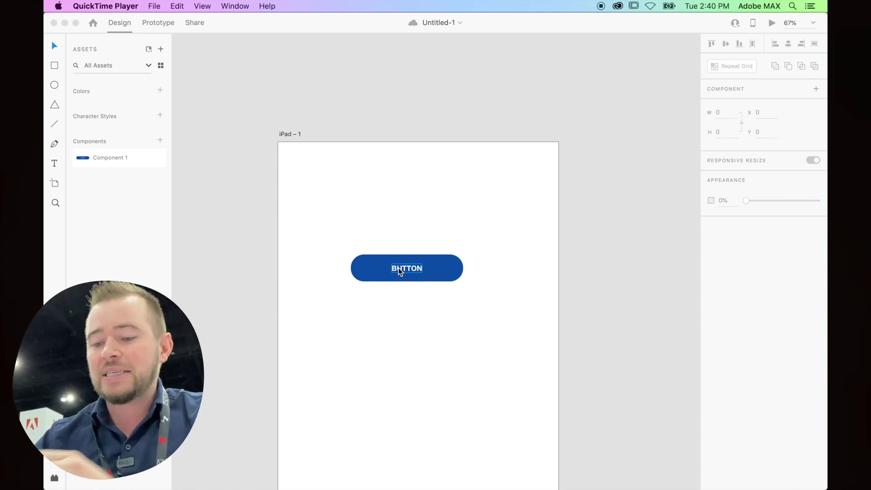
Step: Turn the blue rounded shape and its BUTTON text into a component and name it "button"
{"action": "left_click", "coordinate": [424, 245]}
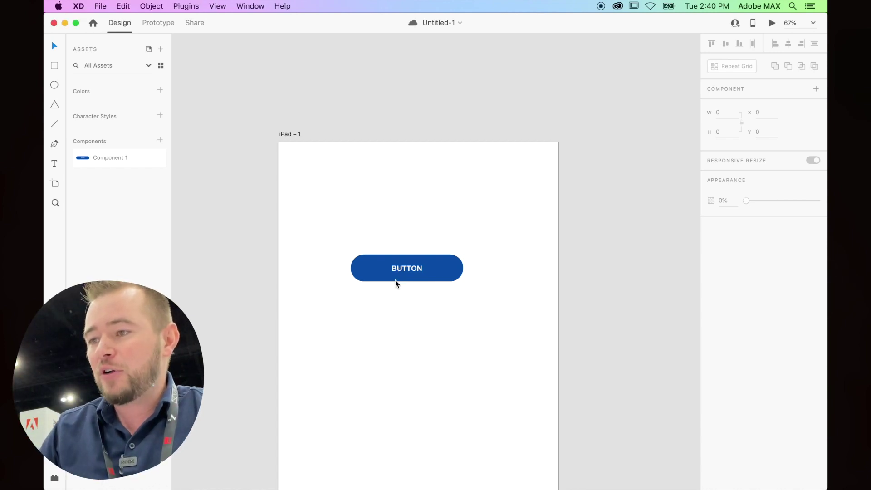
{"action": "left_click", "coordinate": [415, 280]}
{"action": "left_click_drag", "start_coordinate": [416, 282], "coordinate": [419, 286]}
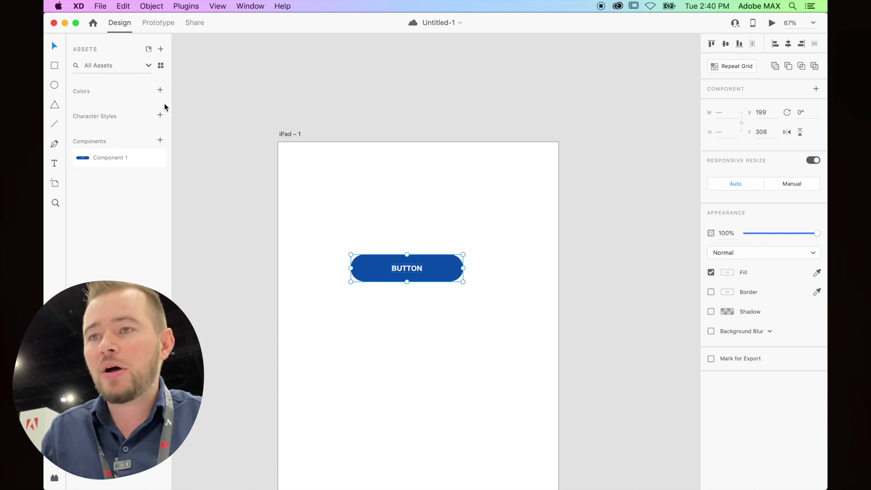
{"action": "left_click", "coordinate": [160, 141]}
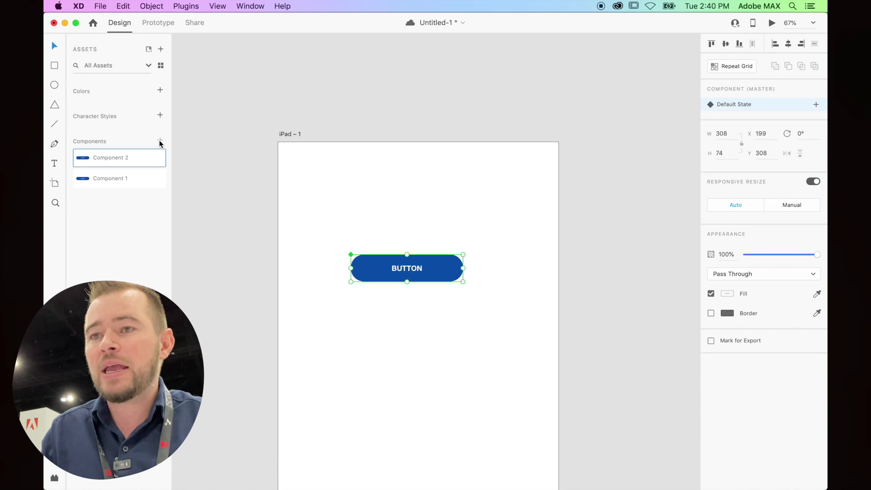
{"action": "double_click", "coordinate": [118, 157]}
{"action": "type", "text": "button"}
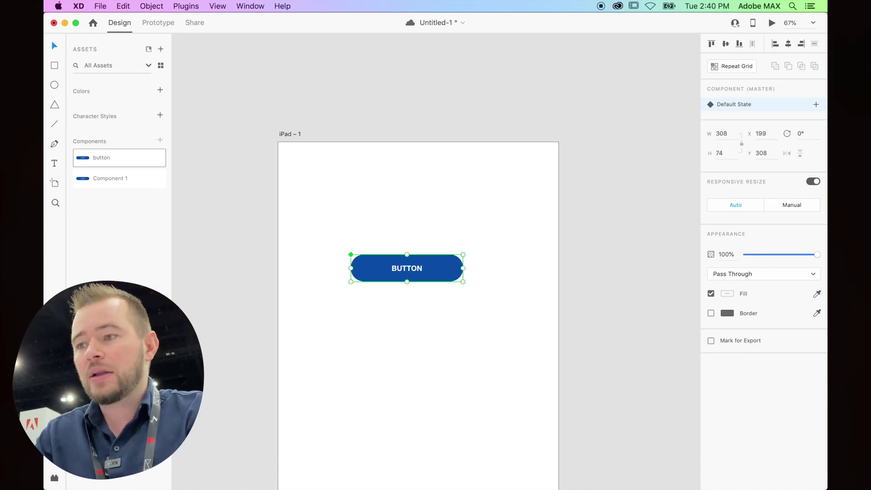
{"action": "key", "text": "Return"}
{"action": "left_click", "coordinate": [370, 323]}
Step: Add a Hover State to the button component, keeping the suggested state name
{"action": "left_click", "coordinate": [394, 277]}
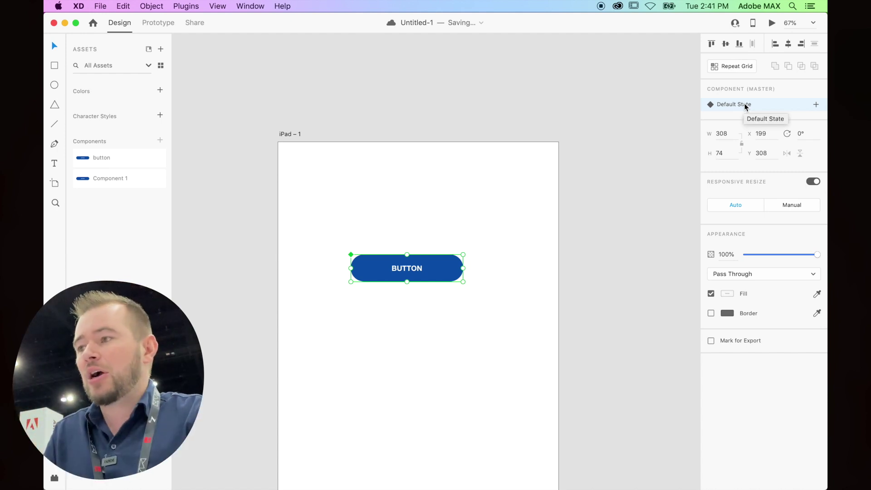
{"action": "left_click", "coordinate": [816, 105]}
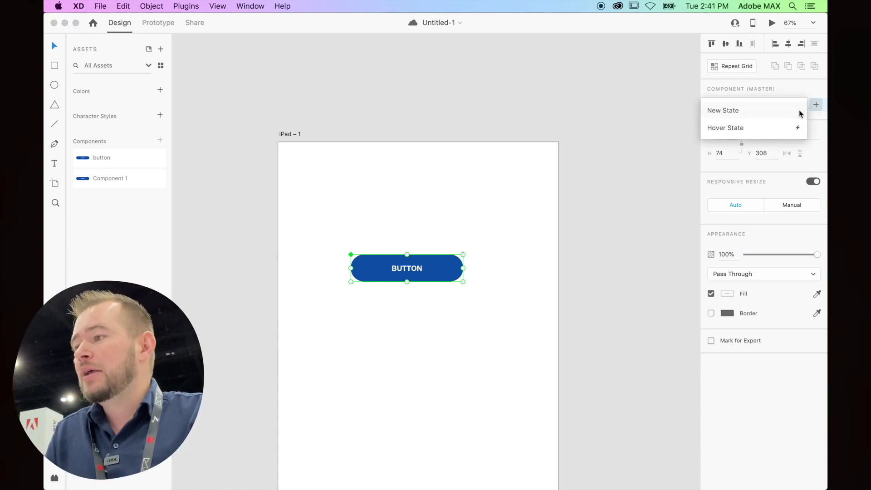
{"action": "left_click", "coordinate": [765, 131]}
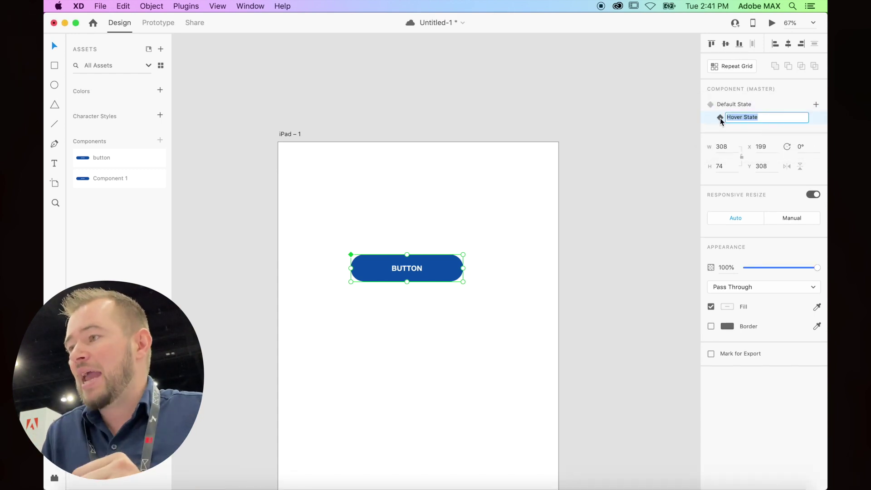
{"action": "key", "text": "Return"}
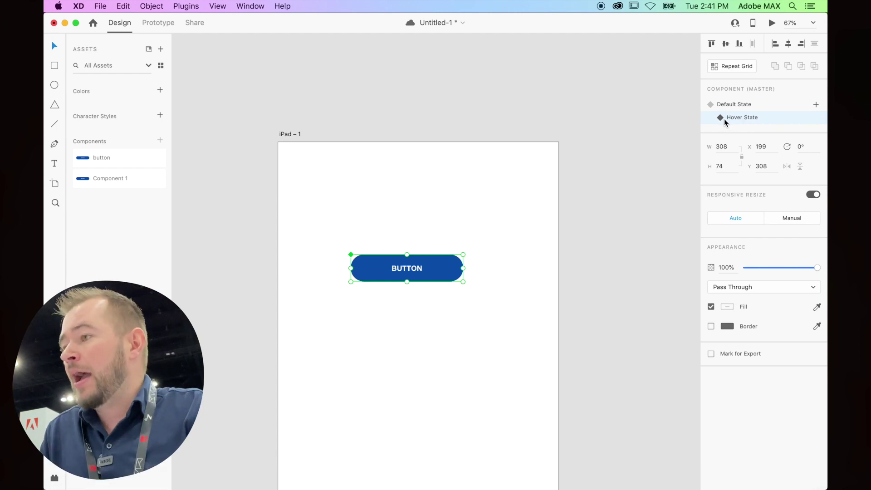
Step: Change the fill of the button's background shape to the lighter blue #2F7CD6 in the Hover State
{"action": "double_click", "coordinate": [450, 262]}
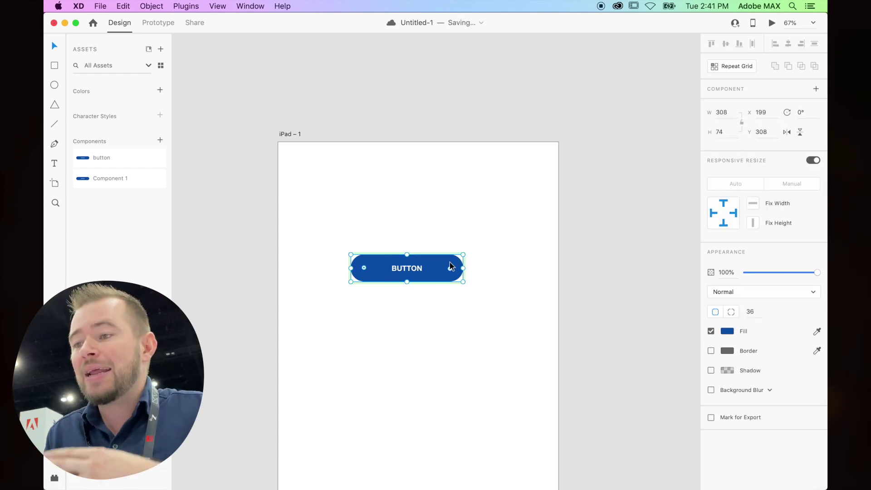
{"action": "left_click", "coordinate": [727, 330]}
{"action": "left_click_drag", "start_coordinate": [673, 307], "coordinate": [663, 293]}
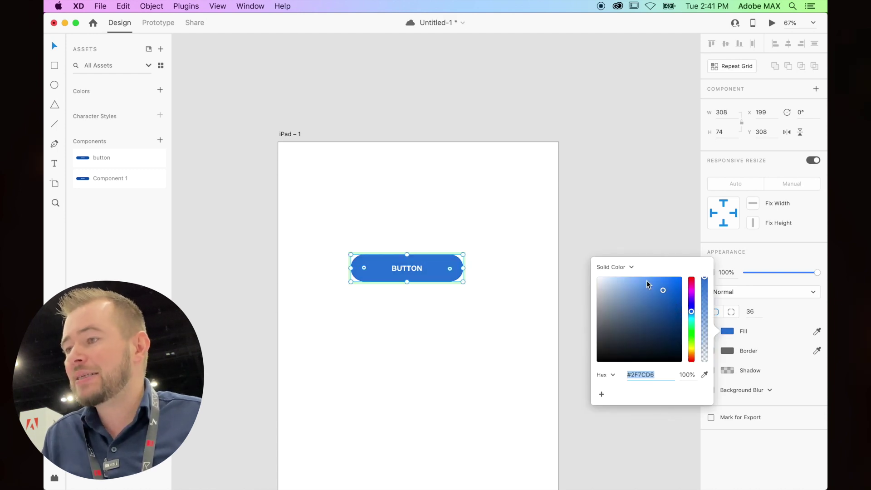
{"action": "left_click", "coordinate": [557, 232]}
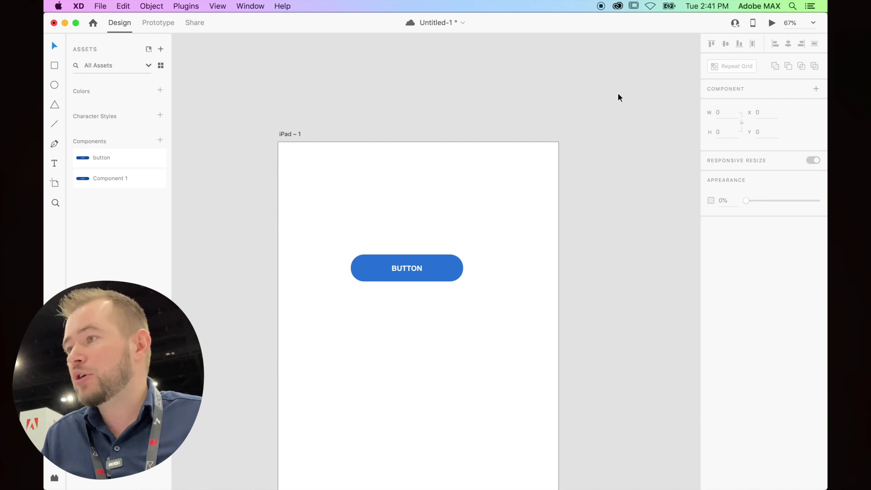
Step: Return the button component to its Default State and preview its hover interaction from Prototype mode
{"action": "left_click", "coordinate": [431, 268]}
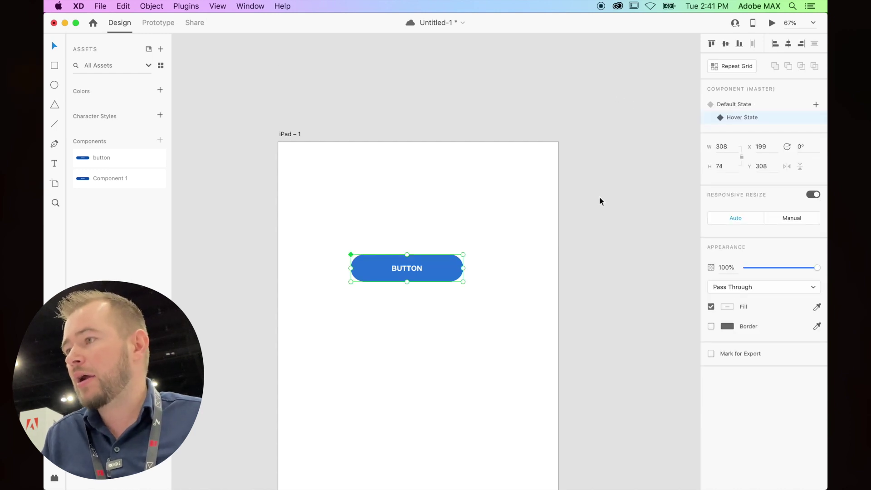
{"action": "left_click", "coordinate": [734, 105]}
{"action": "left_click", "coordinate": [160, 22]}
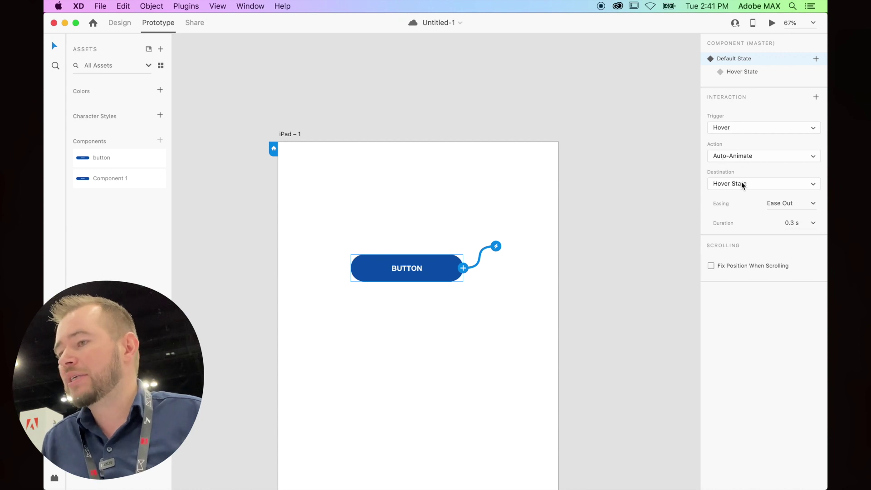
{"action": "left_click", "coordinate": [771, 22]}
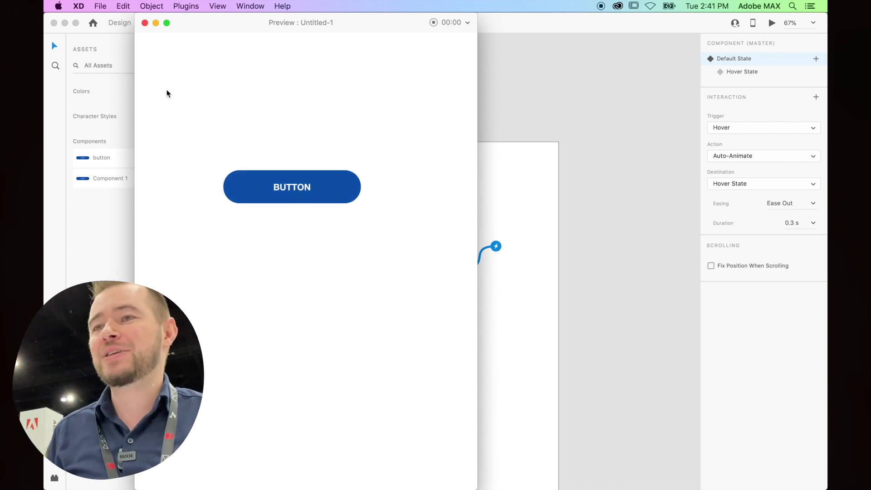
{"action": "left_click", "coordinate": [144, 22]}
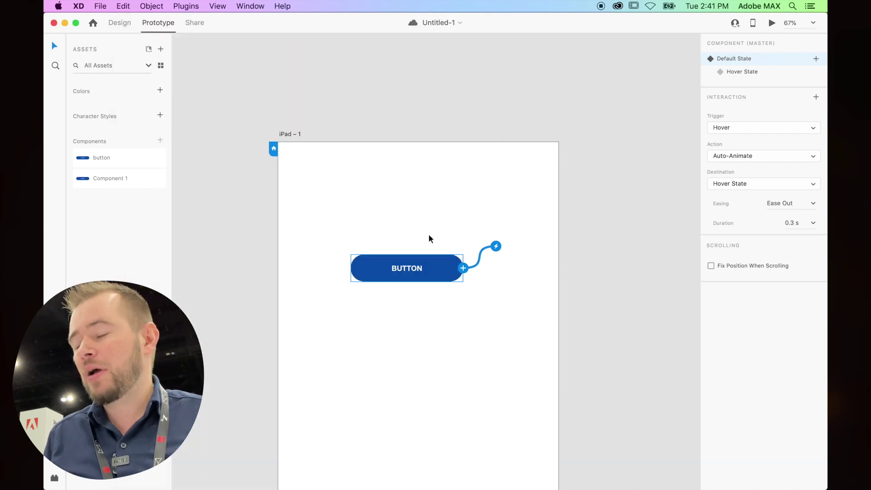
Step: Add a new state to the button component and name it "click"
{"action": "left_click", "coordinate": [816, 59]}
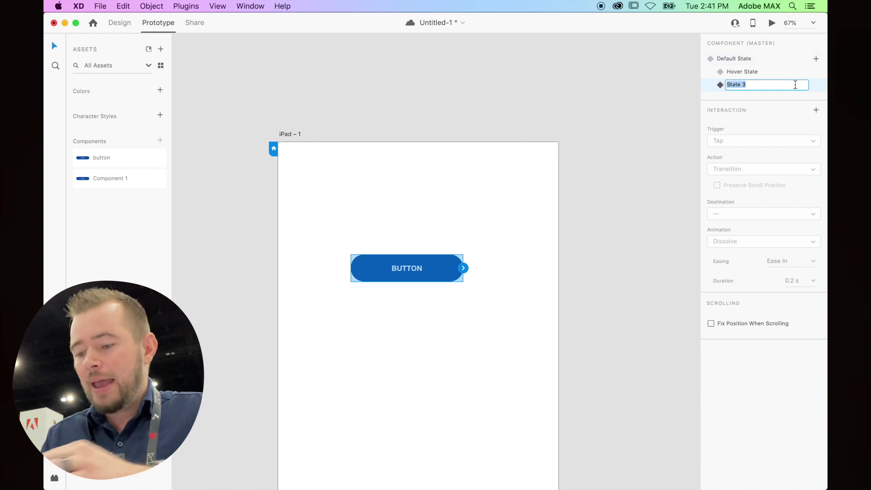
{"action": "type", "text": "click"}
{"action": "key", "text": "Return"}
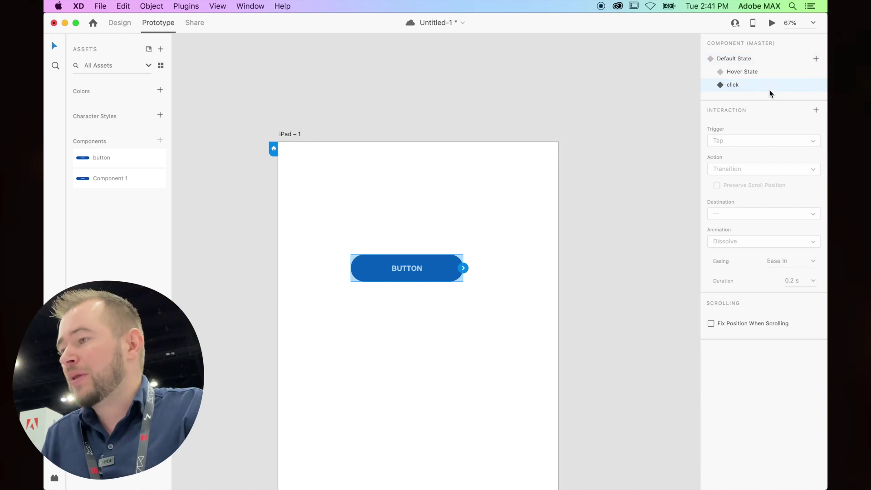
Step: Add a second interaction to the Default State: Tap trigger, Auto-Animate action, with the click state as destination
{"action": "left_click", "coordinate": [736, 59]}
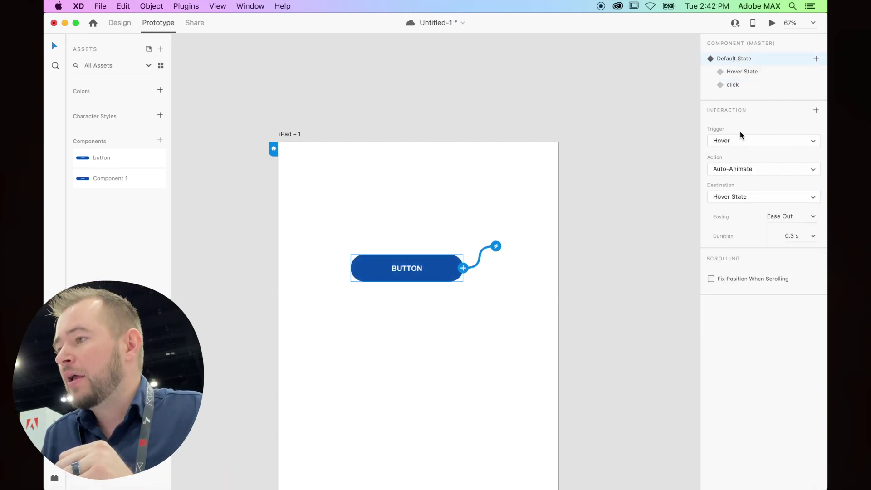
{"action": "left_click", "coordinate": [815, 111]}
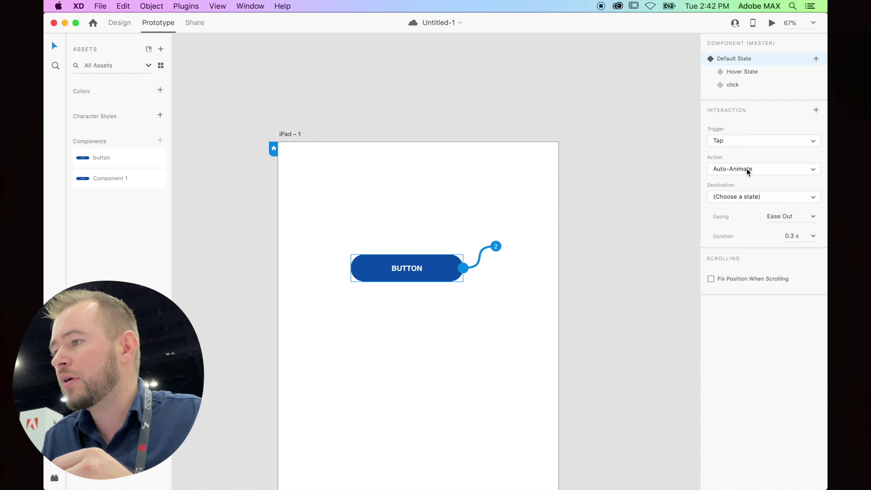
{"action": "left_click", "coordinate": [739, 195]}
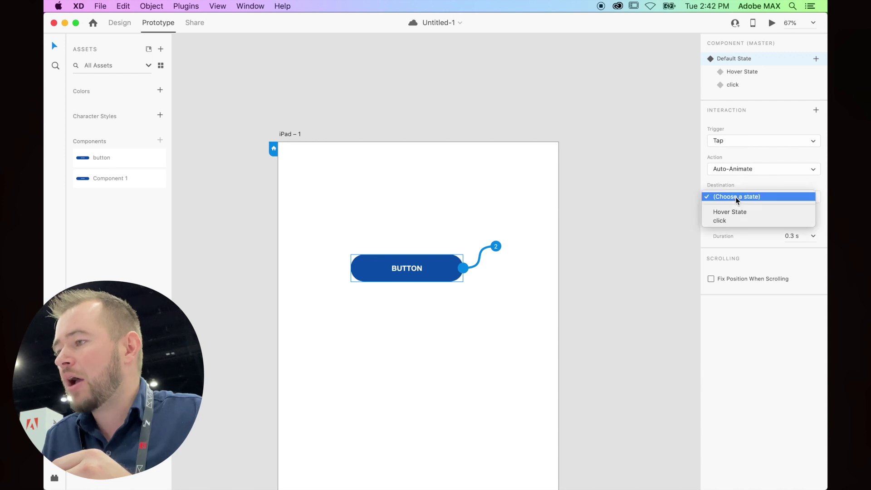
{"action": "left_click", "coordinate": [731, 221]}
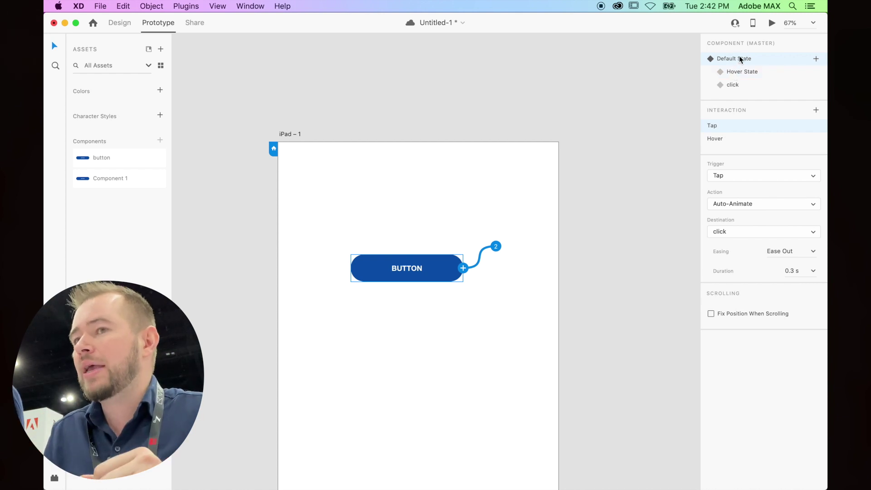
Step: In the click state, rotate the button's background shape 90° and widen it evenly to about 226 px across
{"action": "left_click", "coordinate": [120, 22]}
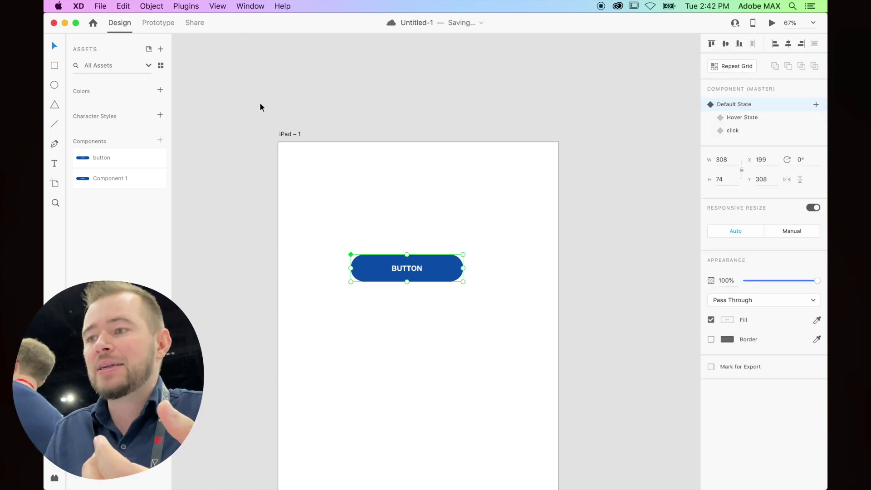
{"action": "left_click", "coordinate": [734, 131]}
{"action": "double_click", "coordinate": [450, 276]}
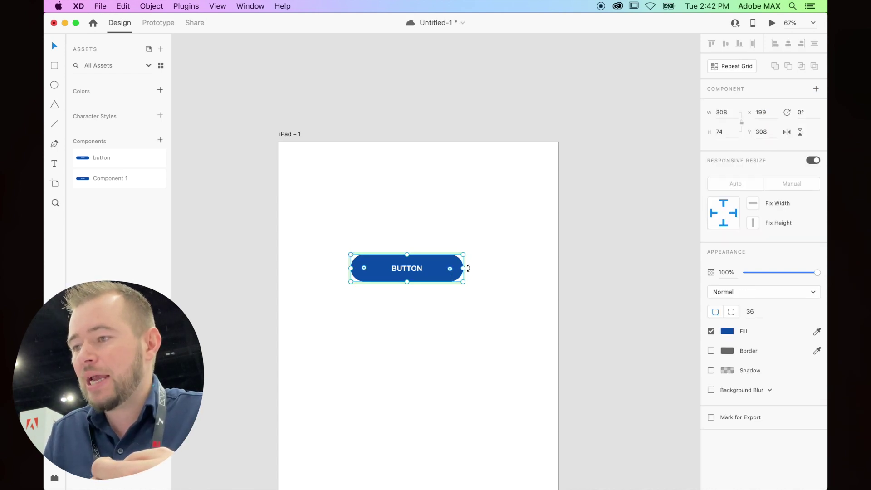
{"action": "left_click_drag", "start_coordinate": [469, 270], "coordinate": [406, 326]}
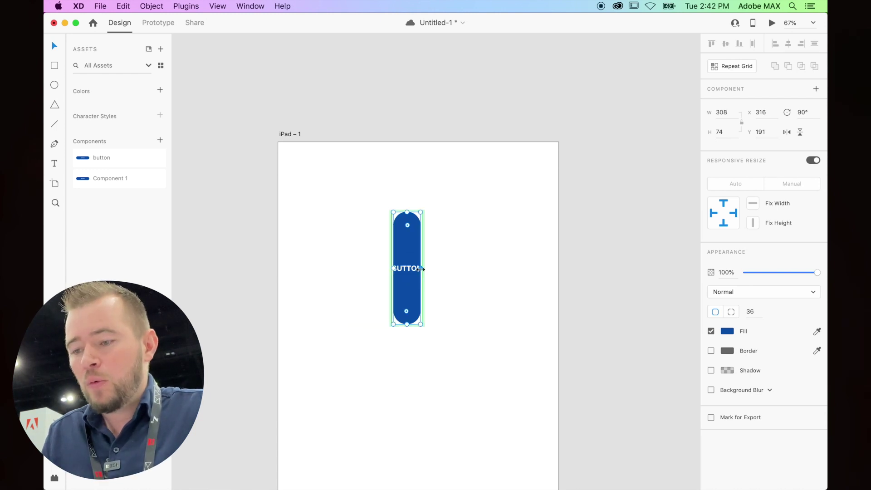
{"action": "left_click_drag", "start_coordinate": [421, 269], "coordinate": [449, 274]}
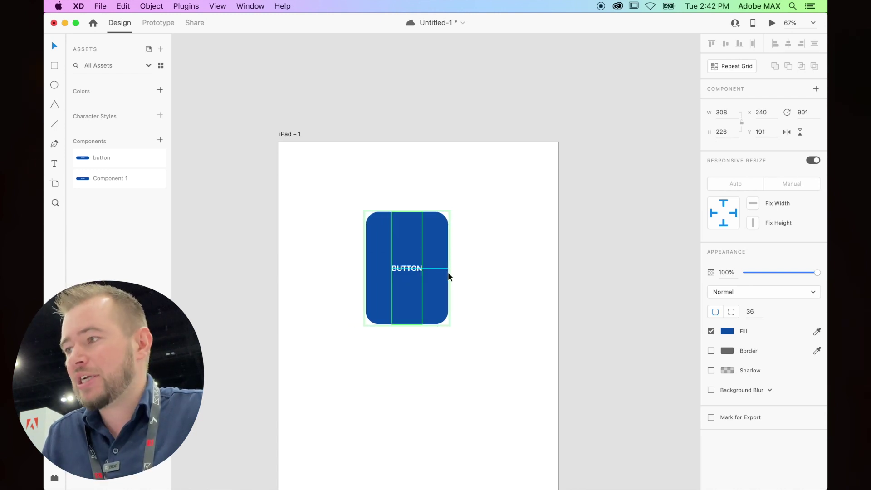
Step: Shift the fill hue of the click state's background shape to a dark red
{"action": "left_click", "coordinate": [728, 331]}
{"action": "left_click", "coordinate": [692, 349]}
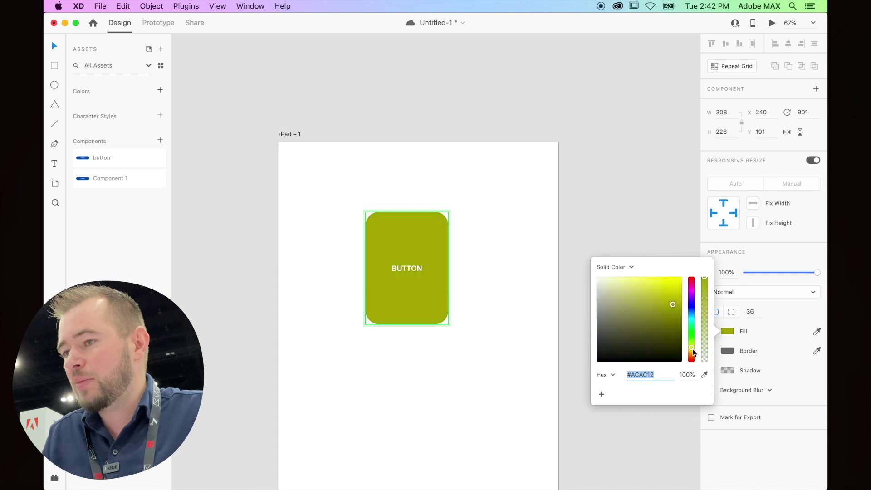
{"action": "left_click_drag", "start_coordinate": [693, 352], "coordinate": [690, 361]}
{"action": "left_click", "coordinate": [524, 312]}
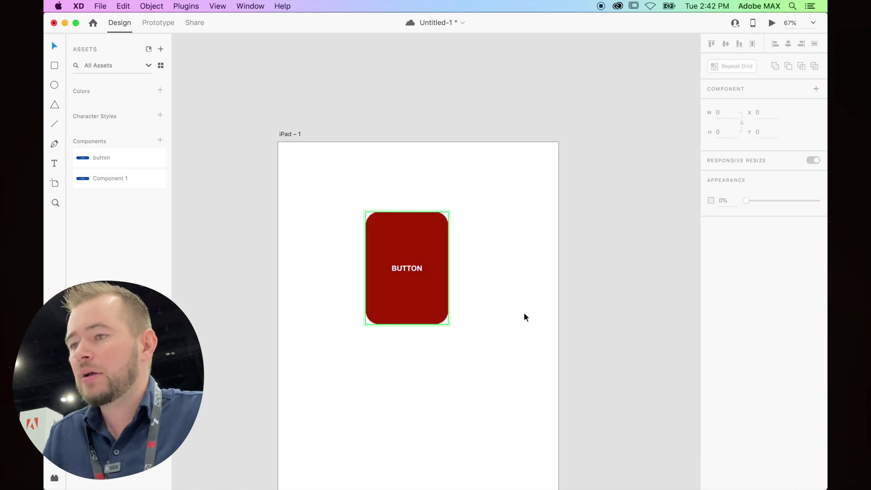
Step: Preview the iPad artboard with the button left in its click state, and close the preview
{"action": "left_click", "coordinate": [524, 313]}
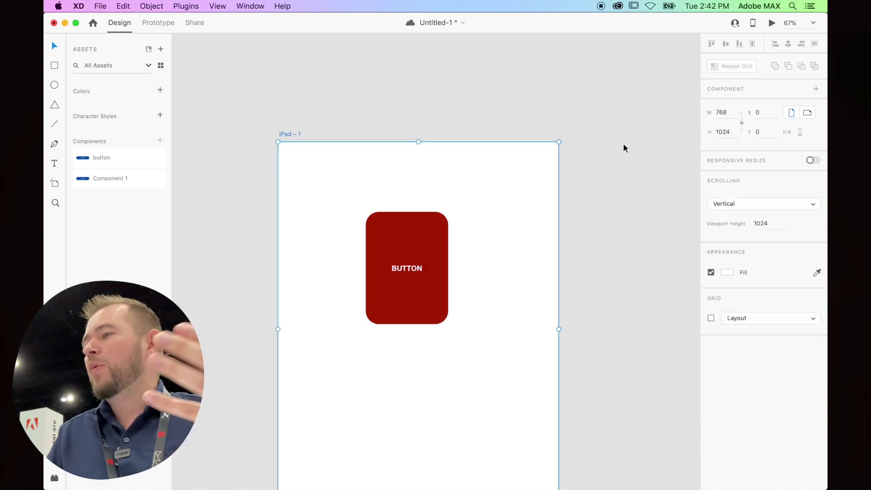
{"action": "left_click", "coordinate": [772, 23]}
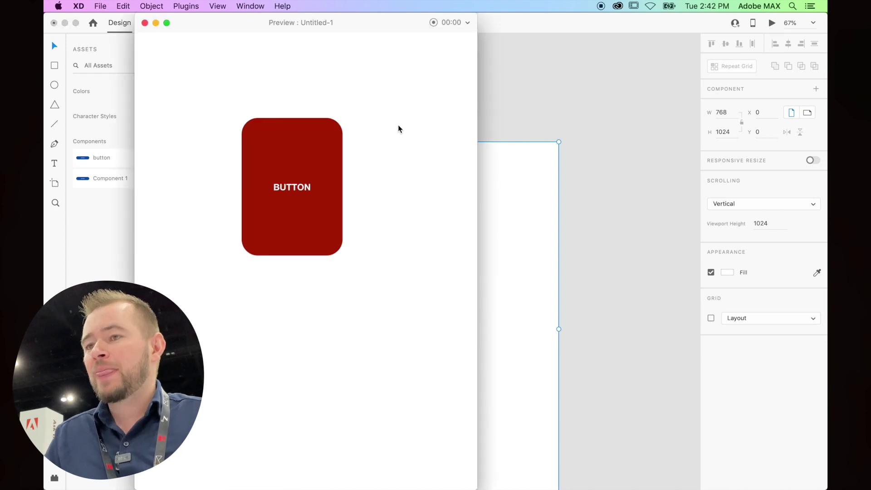
{"action": "left_click", "coordinate": [144, 22]}
Step: Give the click state a Tap interaction that uses Auto-Animate to go to the Default State
{"action": "left_click", "coordinate": [413, 226]}
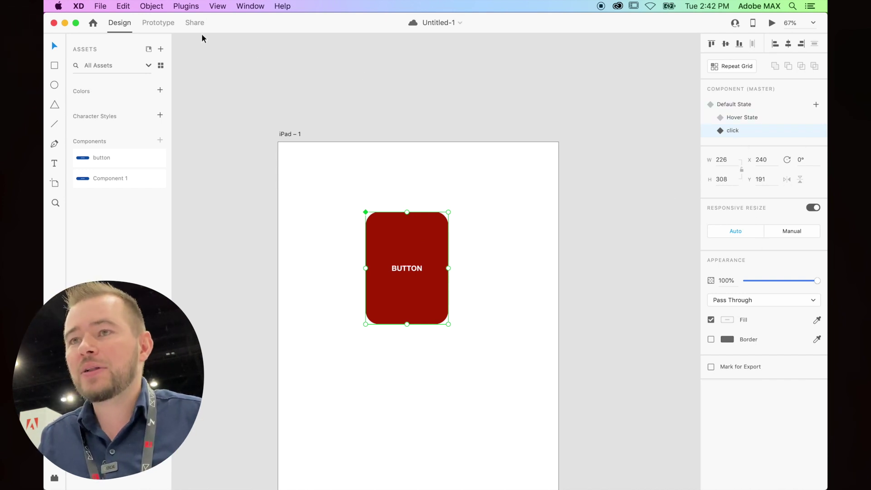
{"action": "left_click", "coordinate": [165, 23]}
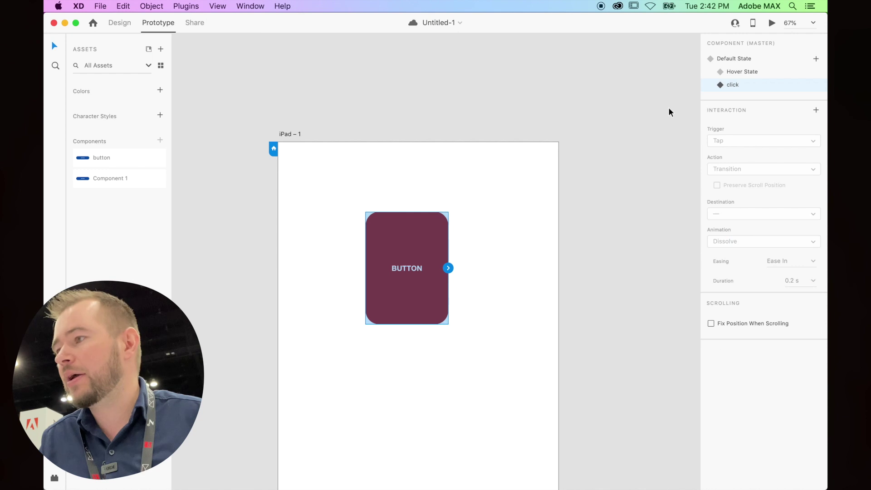
{"action": "left_click", "coordinate": [817, 111]}
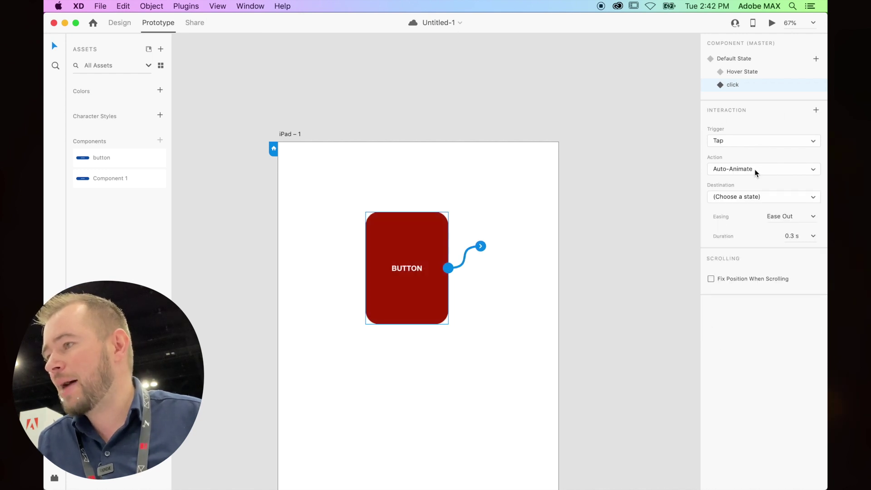
{"action": "left_click", "coordinate": [748, 197]}
{"action": "left_click", "coordinate": [716, 210]}
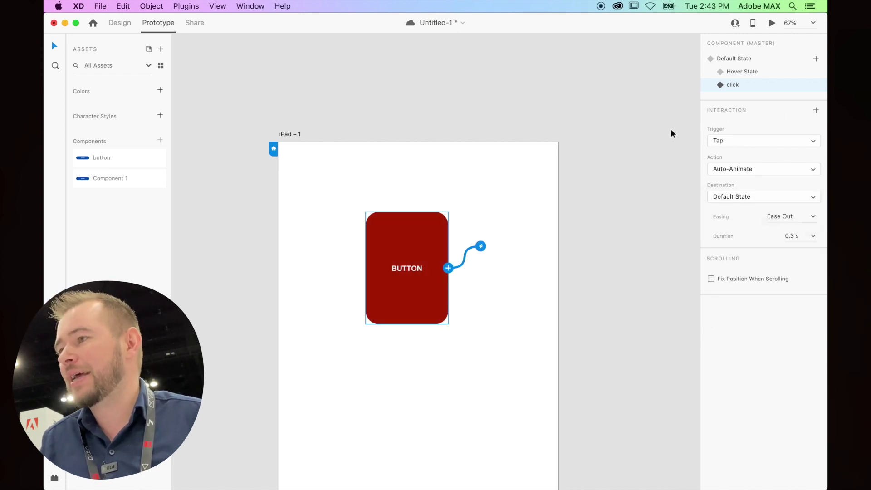
Step: Preview the prototype, tap the button to toggle between its click and default states, and close the preview
{"action": "left_click", "coordinate": [771, 23]}
{"action": "left_click", "coordinate": [322, 171]}
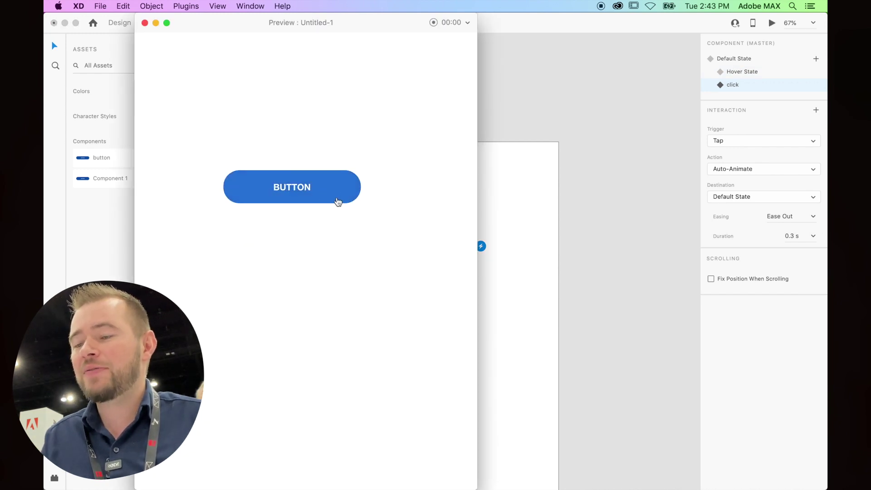
{"action": "left_click", "coordinate": [302, 195]}
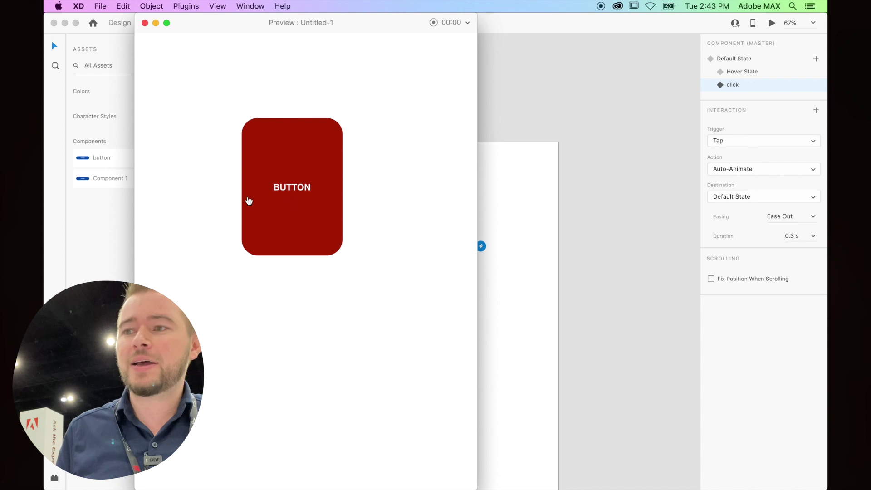
{"action": "left_click", "coordinate": [145, 23]}
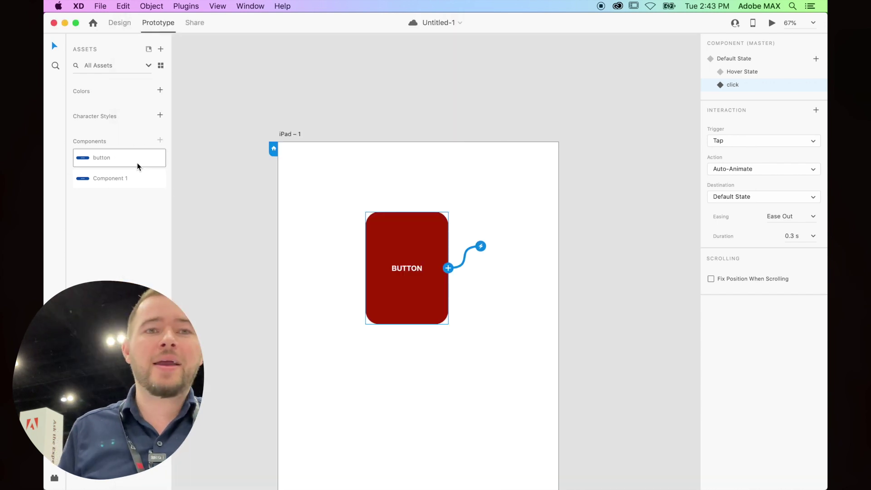